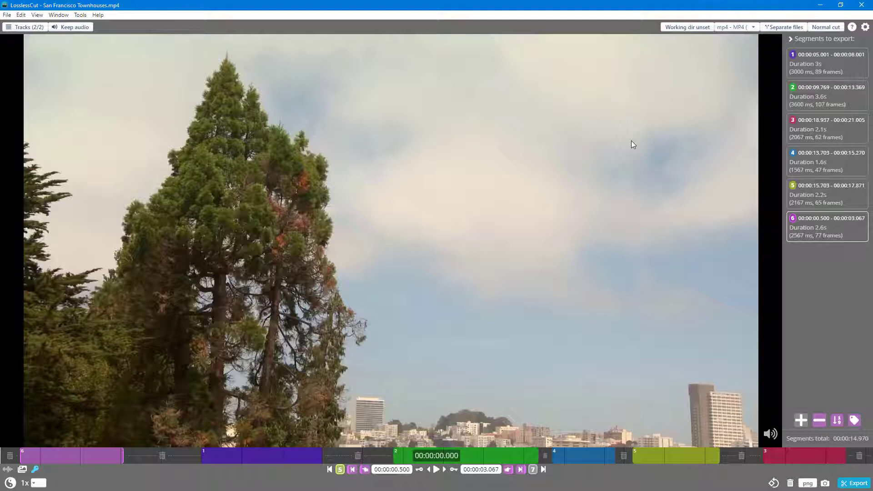
Open Developer Tools from the Help menu's Tools submenu, beside the video.
click(98, 15)
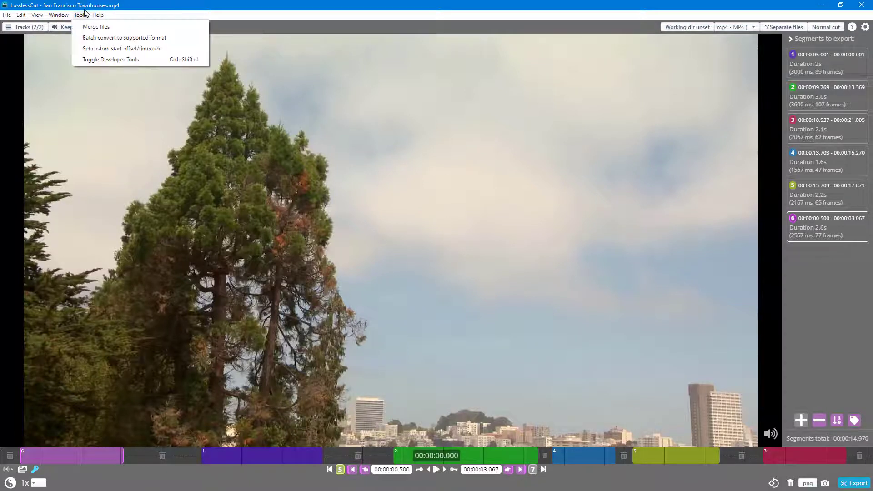
click(95, 63)
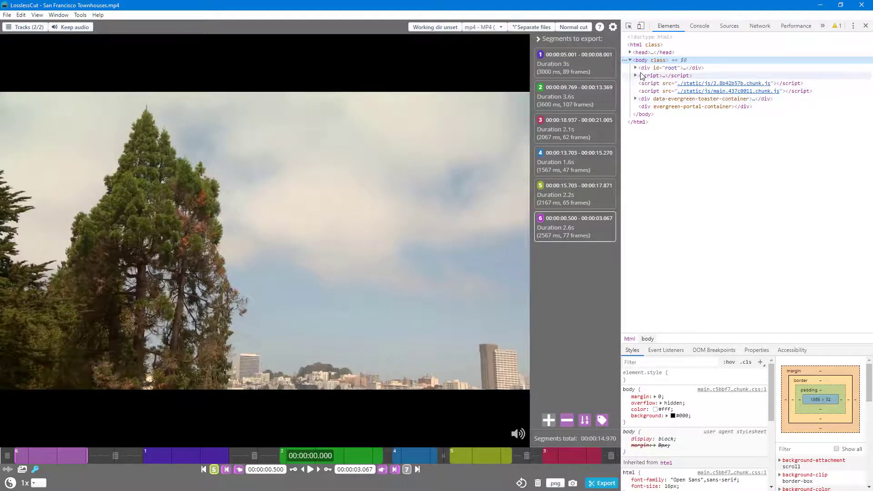
Expand the <head> element, inspect its meta charset child, then collapse <head> again.
click(630, 52)
click(669, 60)
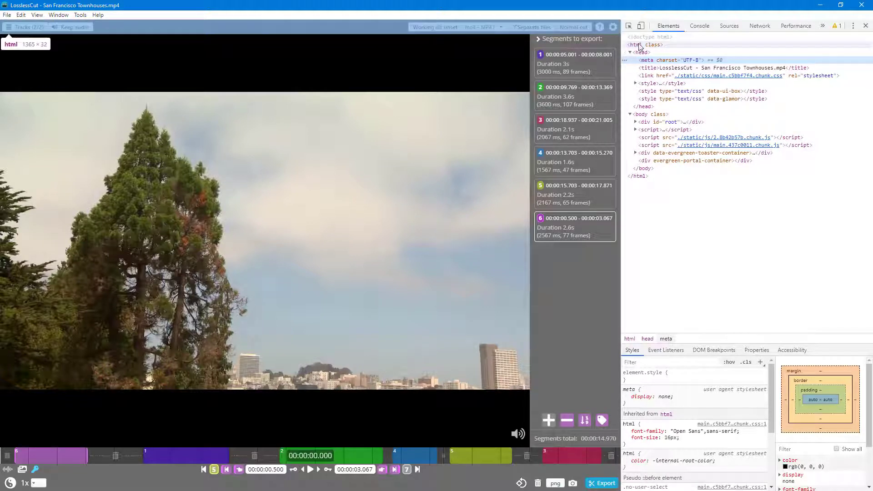
click(630, 53)
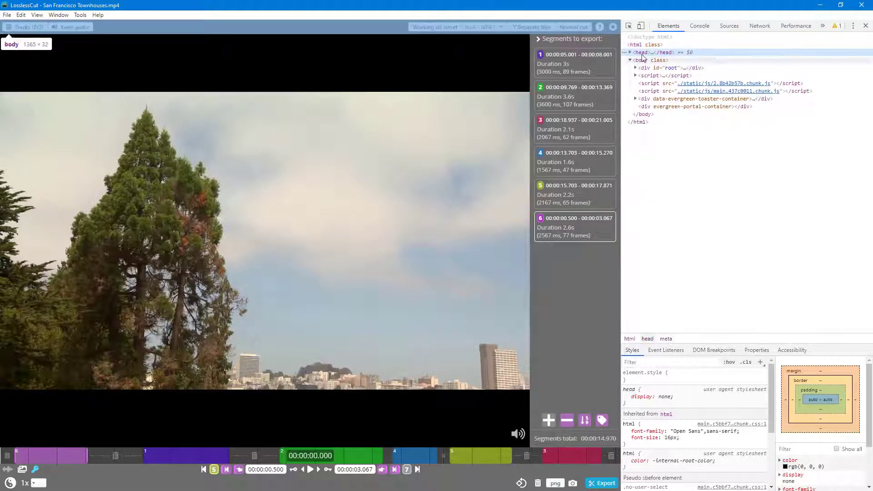
scroll(703, 444, down, 3)
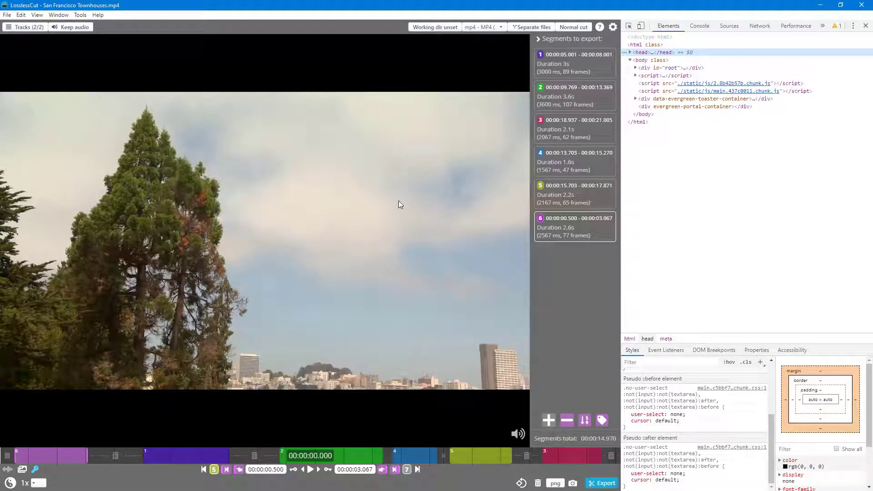
Switch through the Console, Sources, Network and Performance developer panels.
click(701, 27)
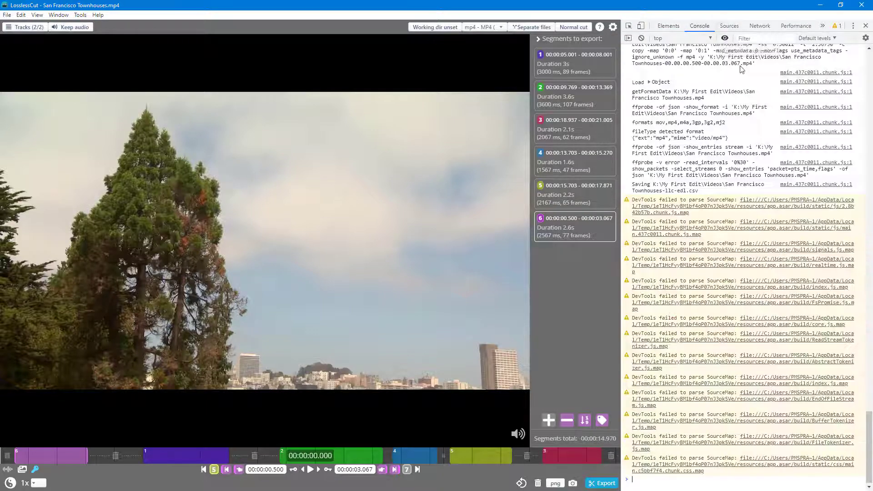
scroll(755, 127, up, 5)
scroll(755, 127, down, 3)
click(729, 26)
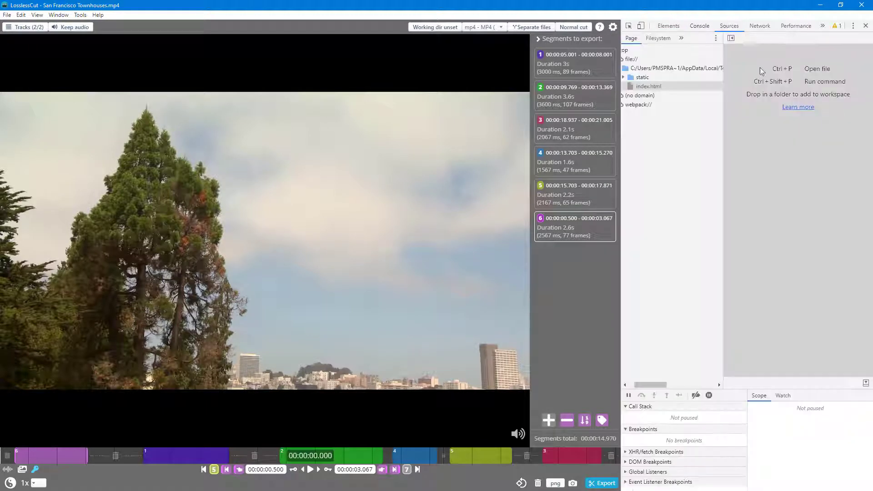
click(759, 26)
click(796, 26)
Open the hidden Memory panel, then the Application storage panel, from the overflow list.
click(823, 27)
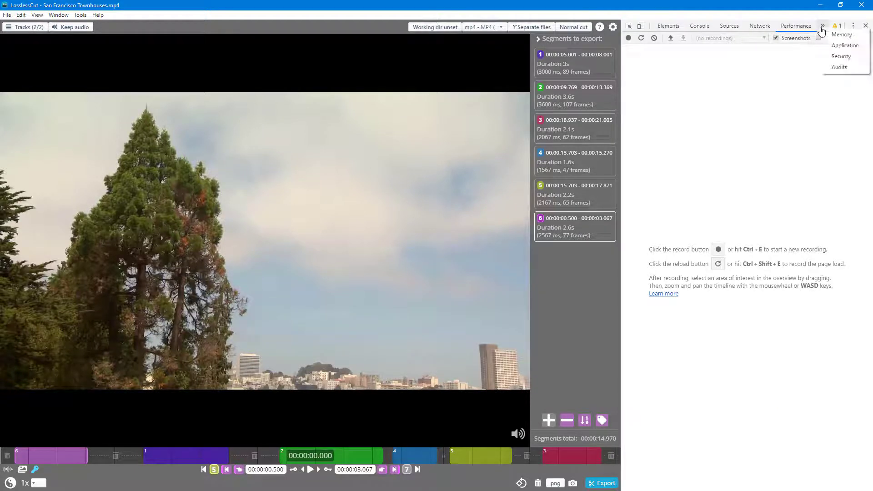
click(843, 35)
click(815, 26)
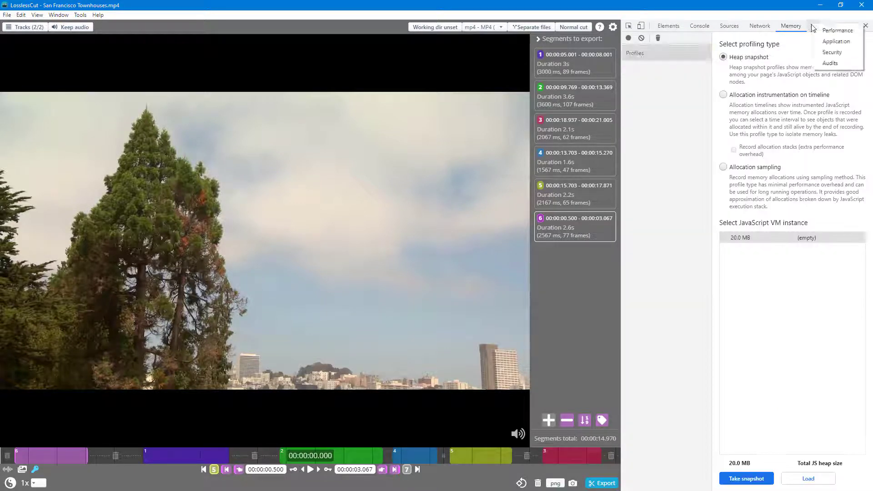
click(836, 41)
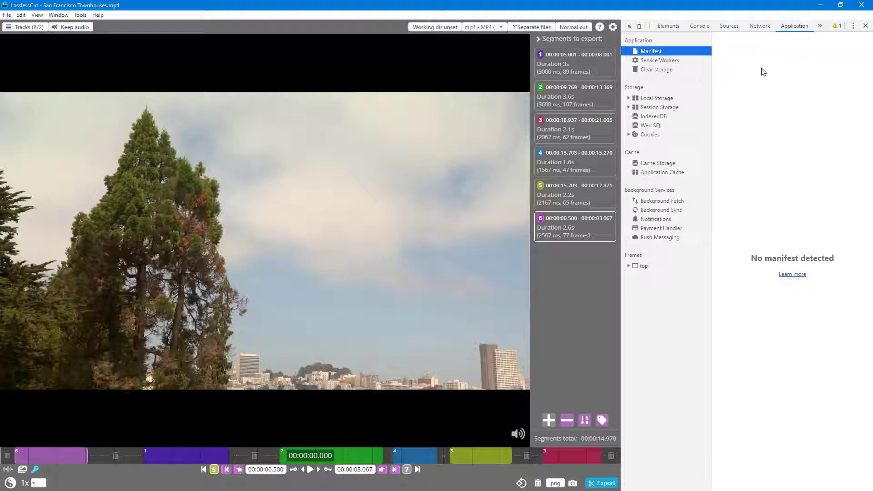
Return to the Elements tree, expand <head>, and select the root <html> row.
click(668, 26)
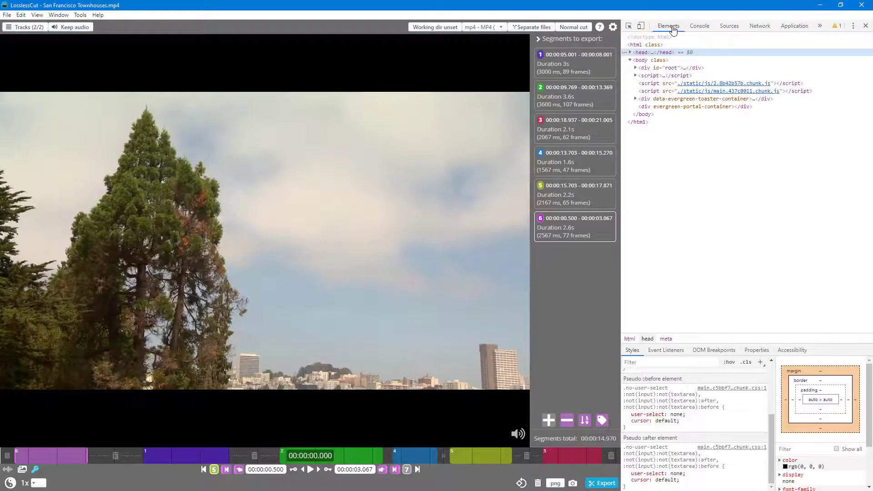
click(666, 339)
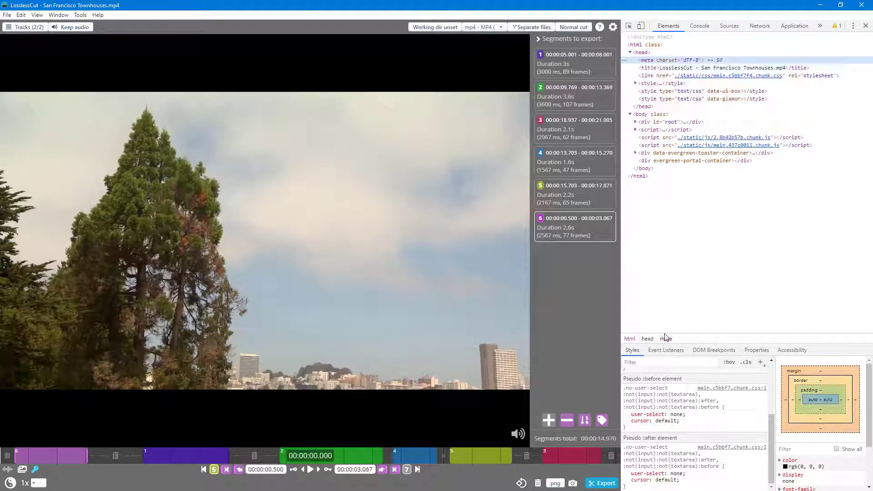
click(631, 339)
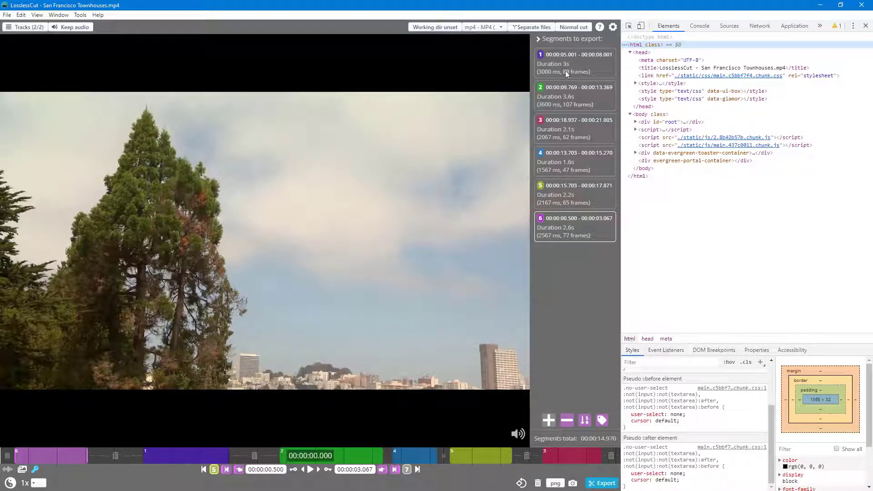